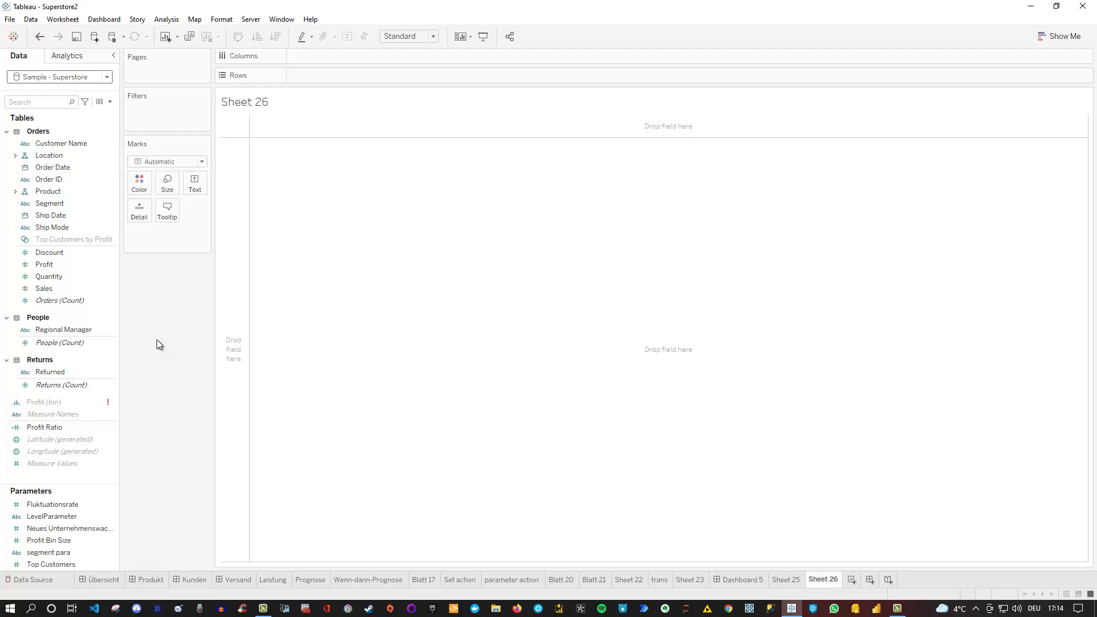
Put SUM(Sales) on Rows and SUM(Profit) on Columns, giving a single scatter mark.
{"action": "left_click", "coordinate": [59, 288]}
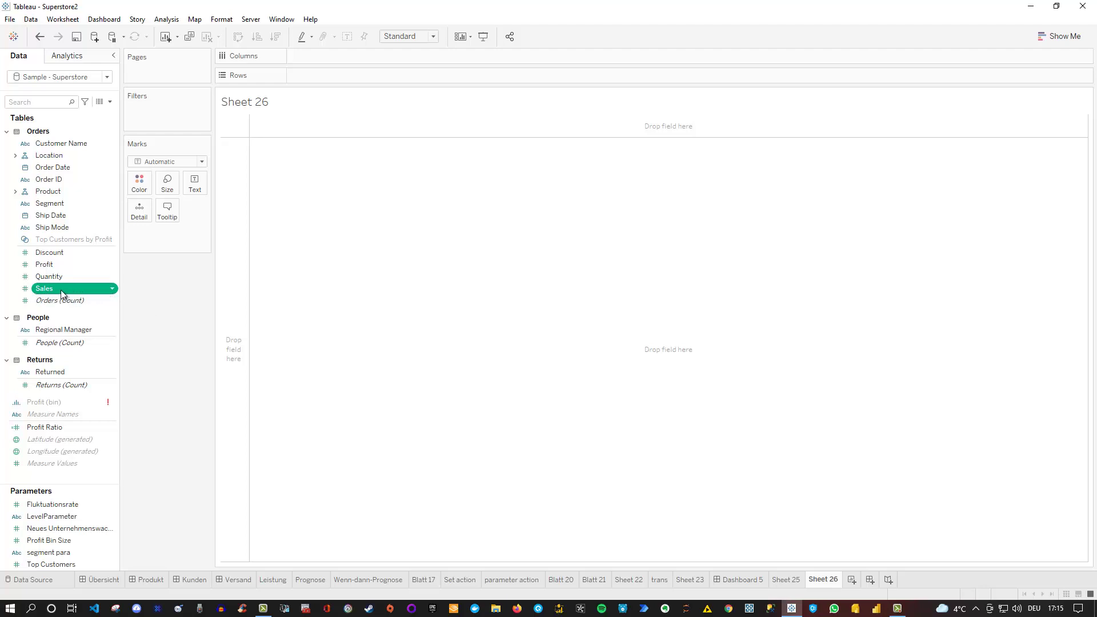
{"action": "mouse_move", "coordinate": [63, 294]}
{"action": "left_mouse_down"}
{"action": "mouse_move", "coordinate": [268, 145]}
{"action": "mouse_move", "coordinate": [304, 70]}
{"action": "mouse_move", "coordinate": [328, 80]}
{"action": "left_mouse_up"}
{"action": "mouse_move", "coordinate": [284, 173]}
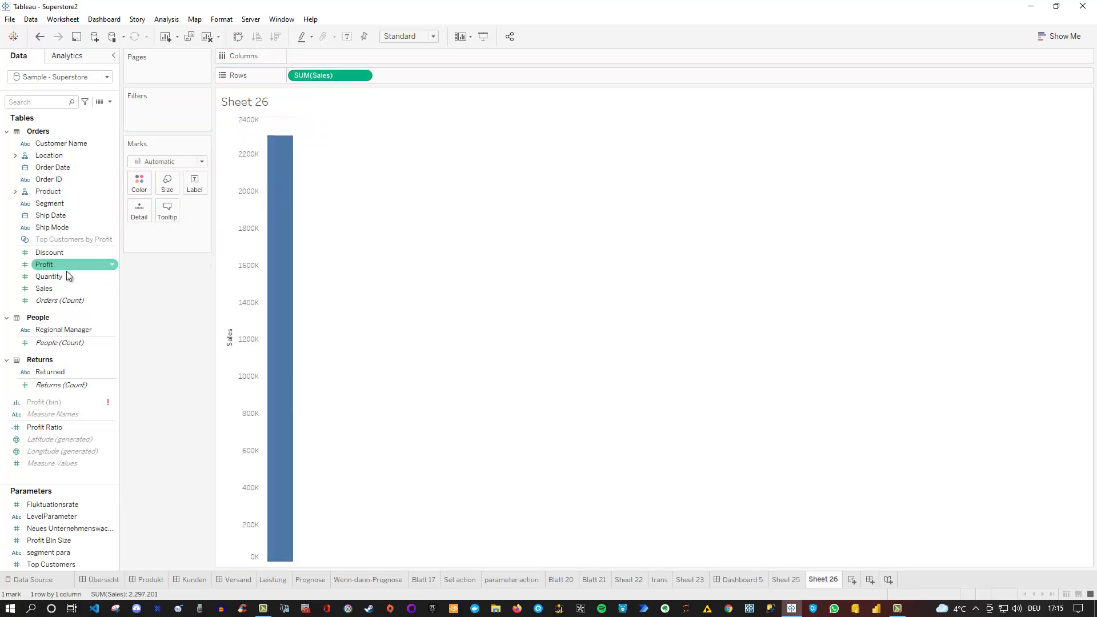
{"action": "left_click_drag", "start_coordinate": [56, 266], "coordinate": [315, 63]}
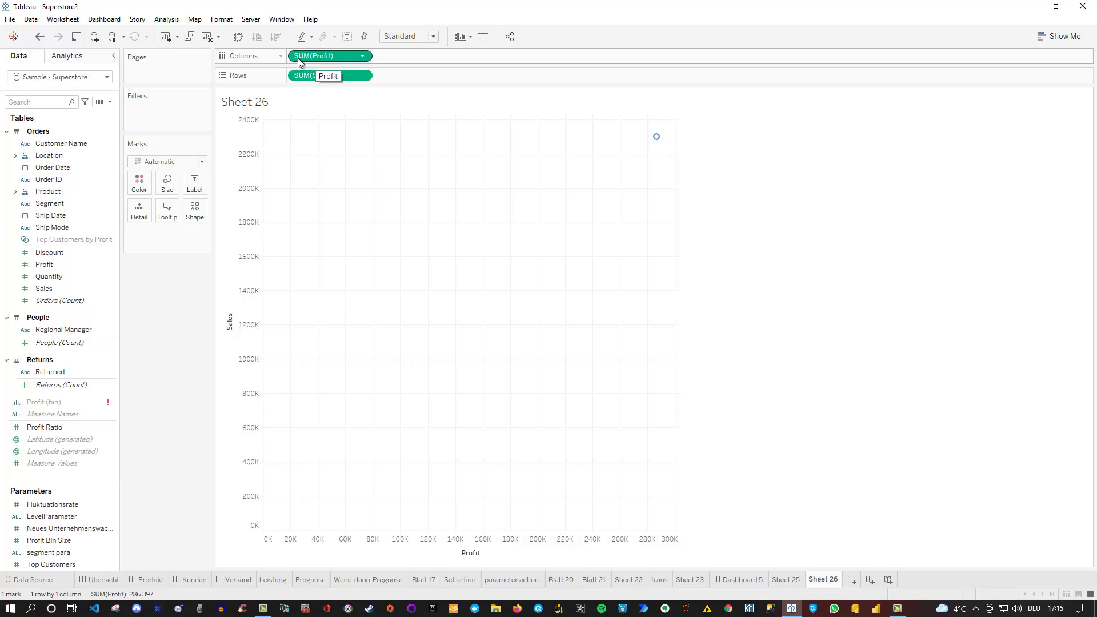
{"action": "mouse_move", "coordinate": [656, 140]}
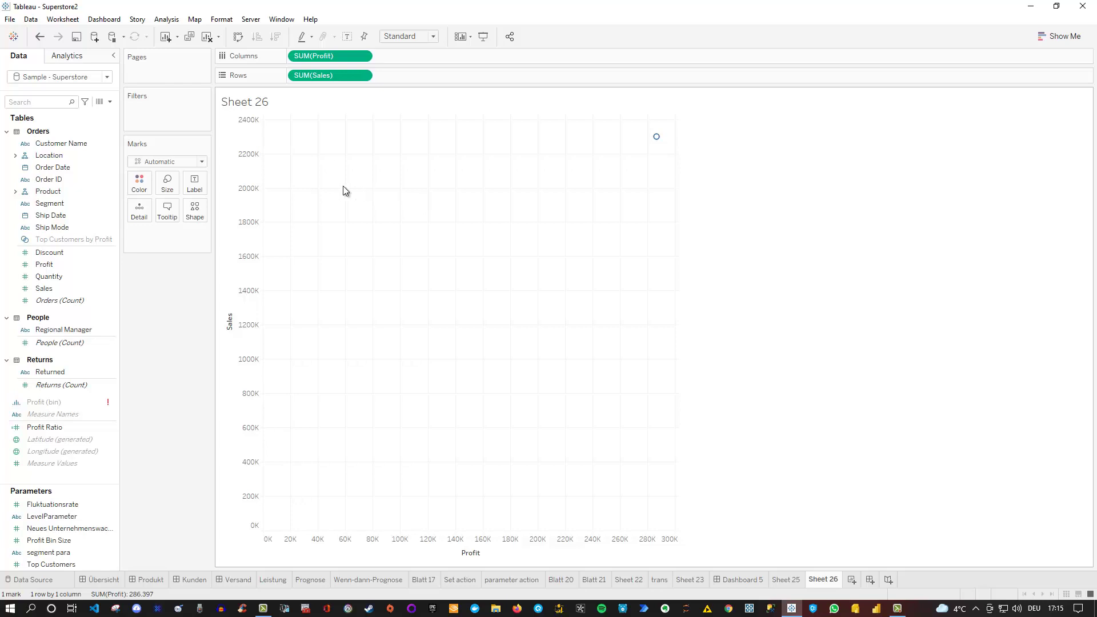
Add Country/Region to Detail and drill down through Region to State, giving 49 state marks.
{"action": "left_click", "coordinate": [14, 157]}
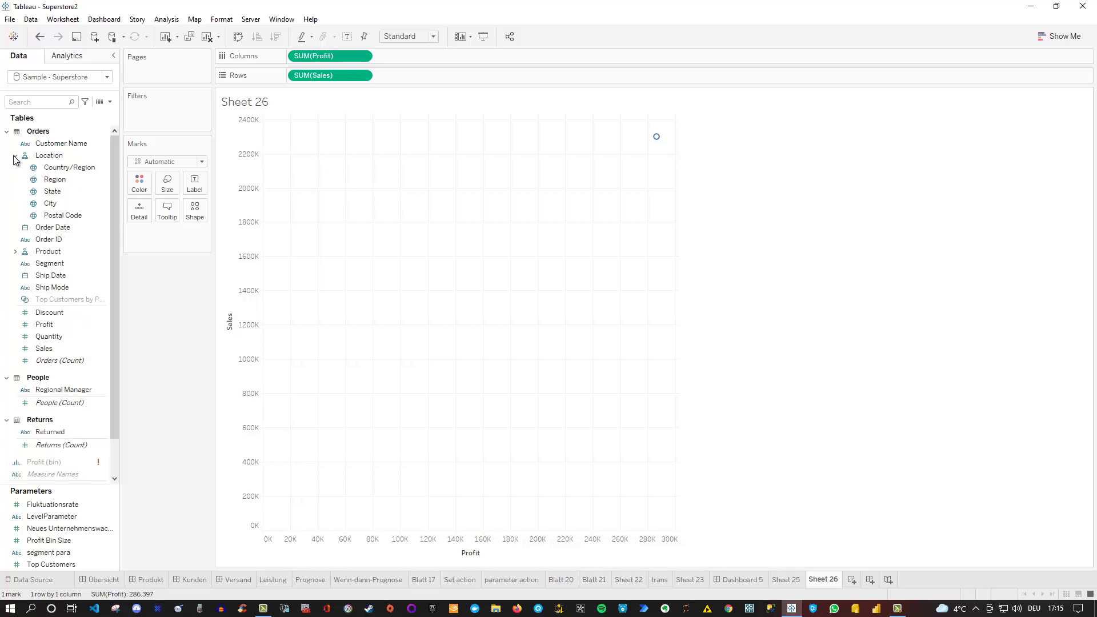
{"action": "left_click", "coordinate": [56, 169]}
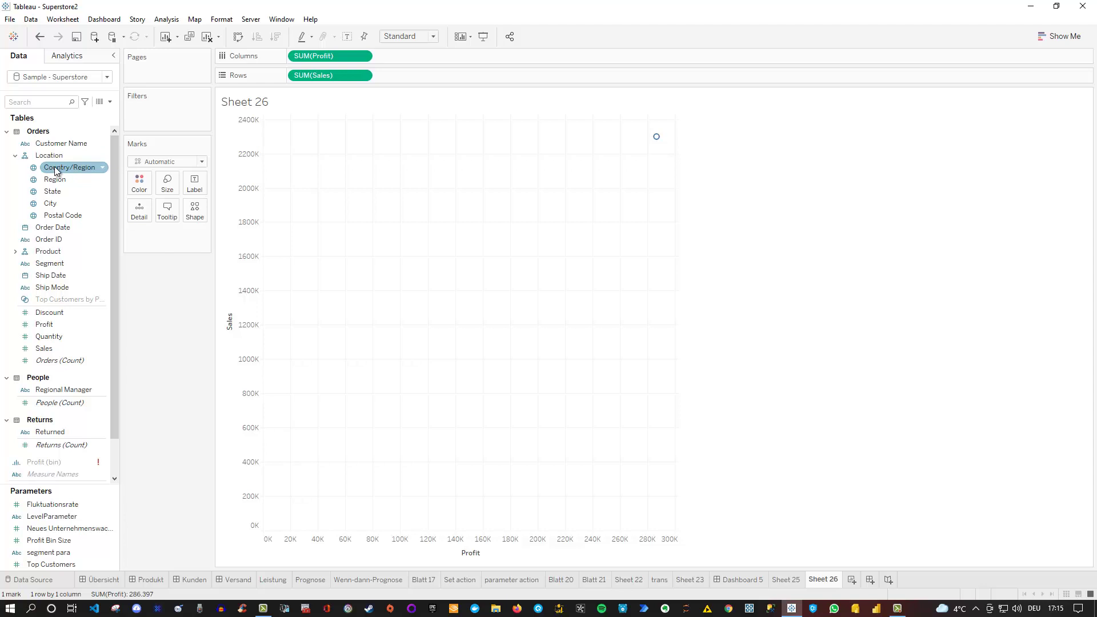
{"action": "left_click_drag", "start_coordinate": [56, 169], "coordinate": [138, 211]}
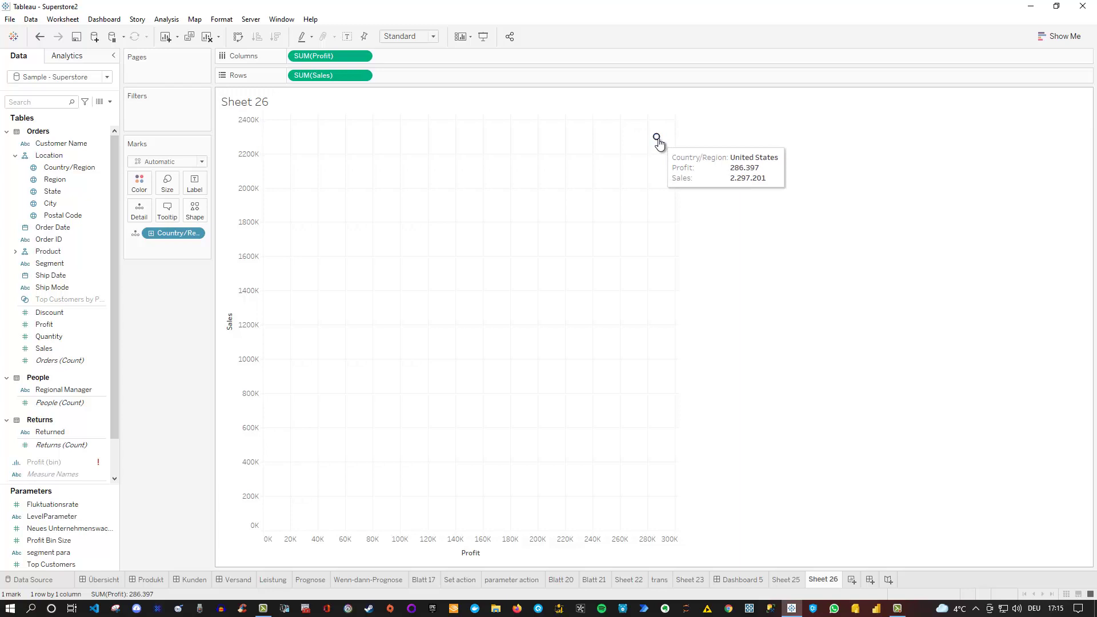
{"action": "left_click", "coordinate": [151, 234]}
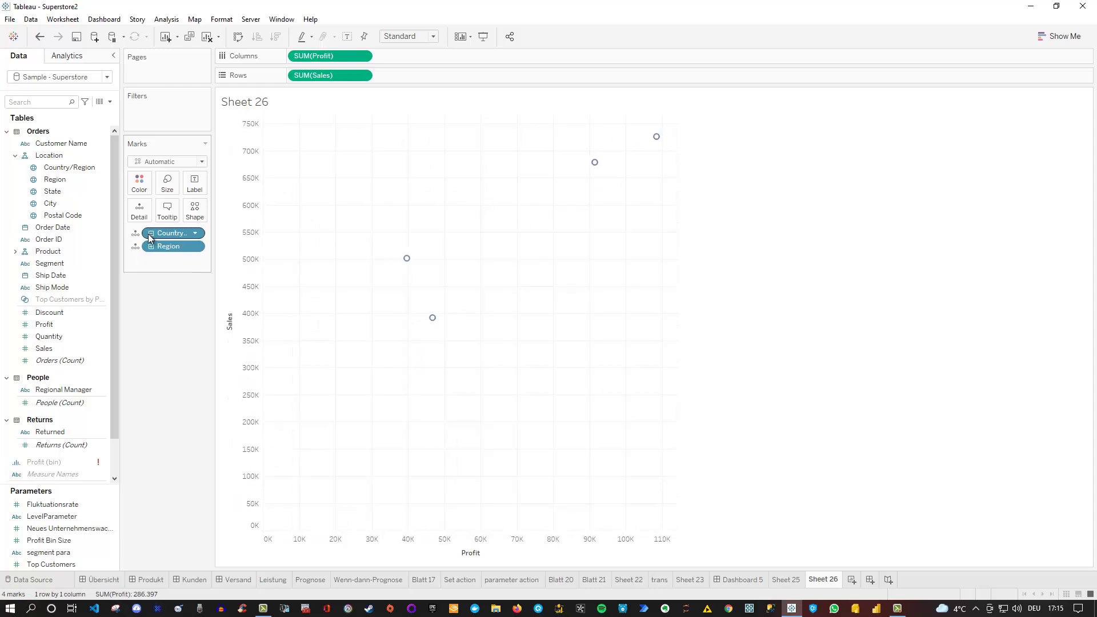
{"action": "mouse_move", "coordinate": [408, 260]}
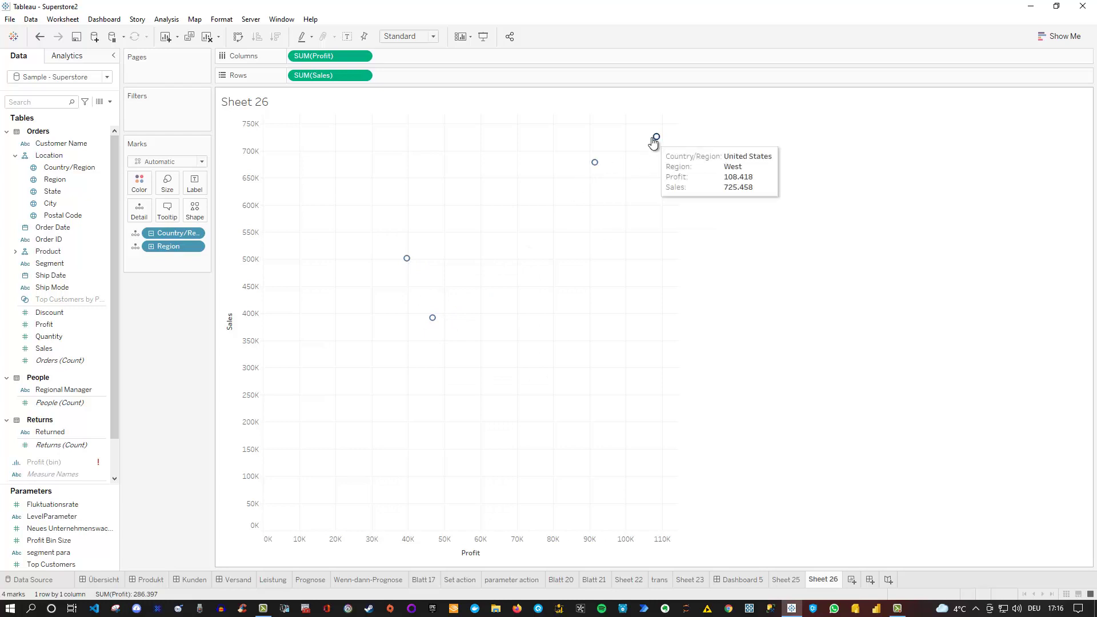
{"action": "left_click", "coordinate": [151, 246]}
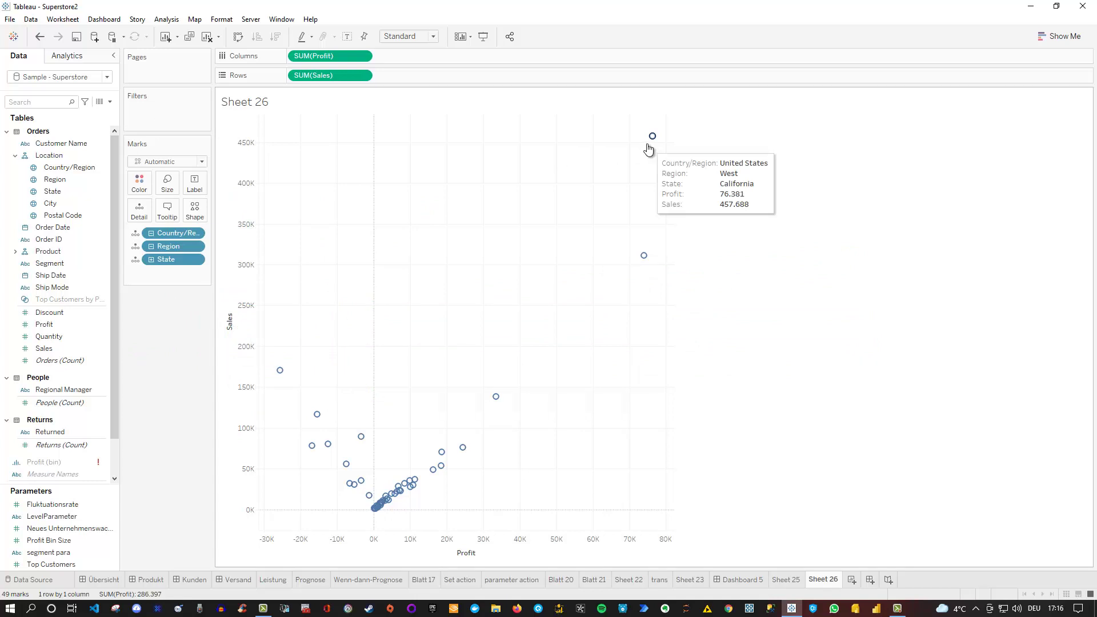
{"action": "left_click", "coordinate": [70, 263]}
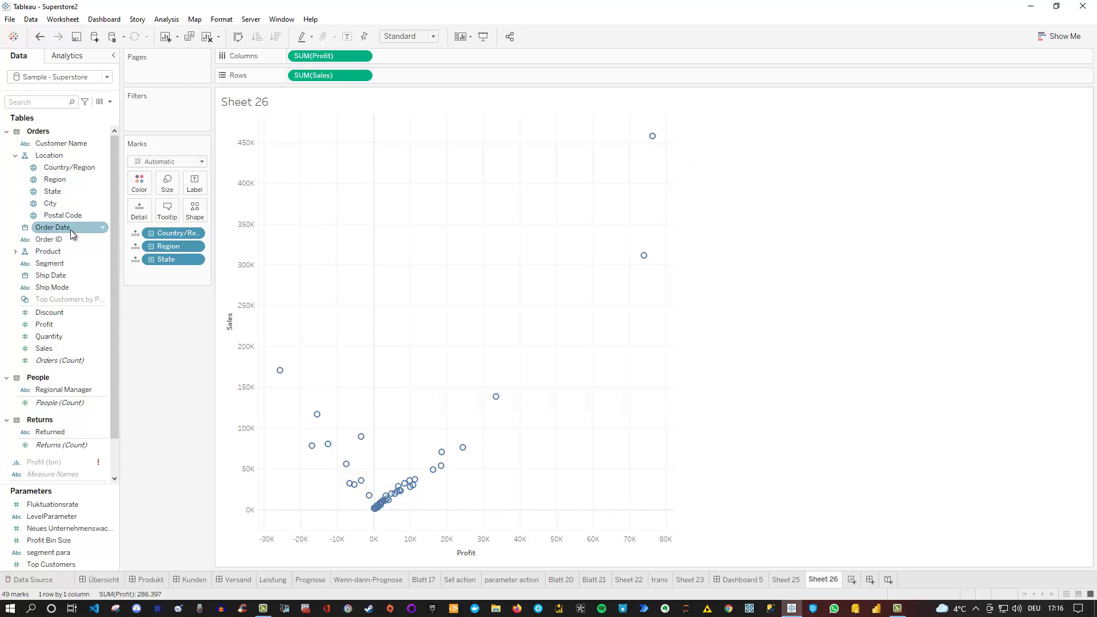
Page the scatter by YEAR(Order Date) using Order Date, so it shows 2018 alone.
{"action": "left_click_drag", "start_coordinate": [61, 226], "coordinate": [91, 300]}
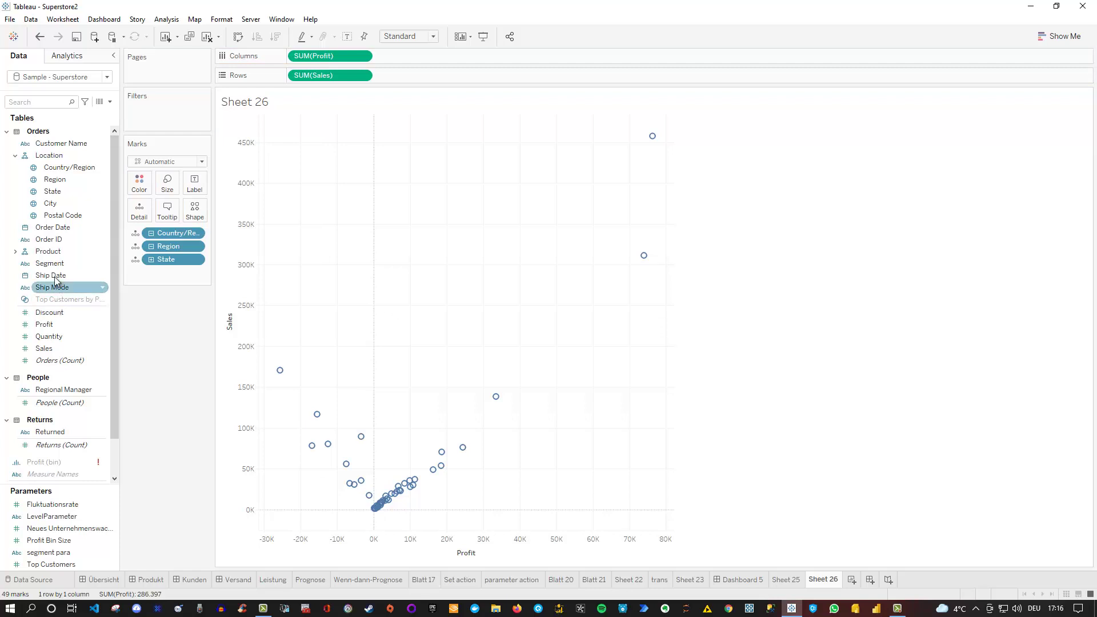
{"action": "left_click", "coordinate": [54, 229]}
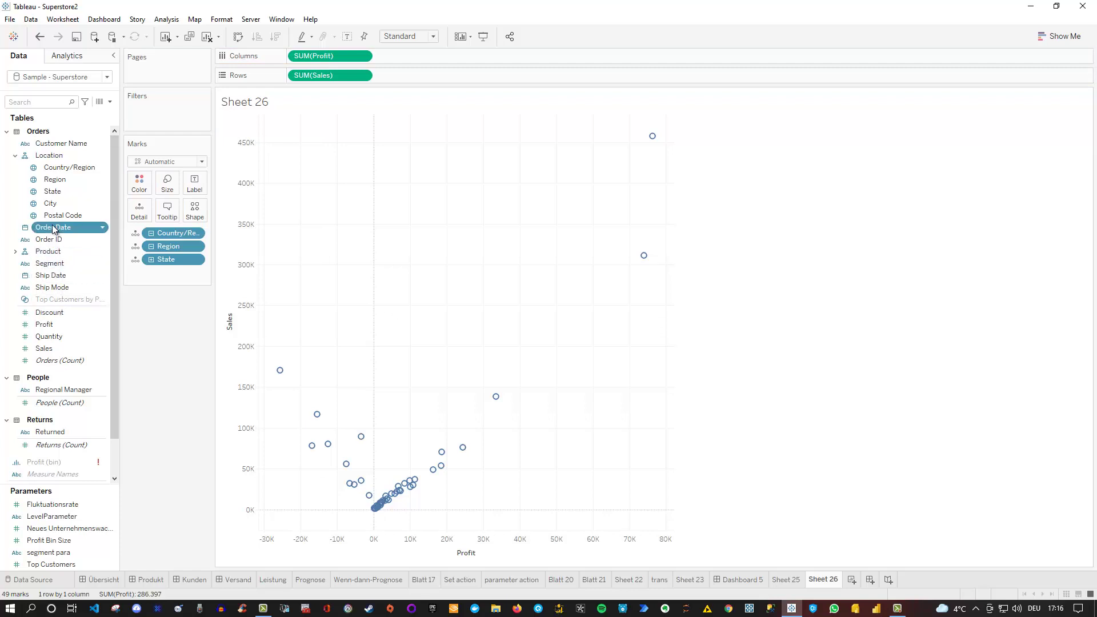
{"action": "left_click_drag", "start_coordinate": [55, 229], "coordinate": [162, 76]}
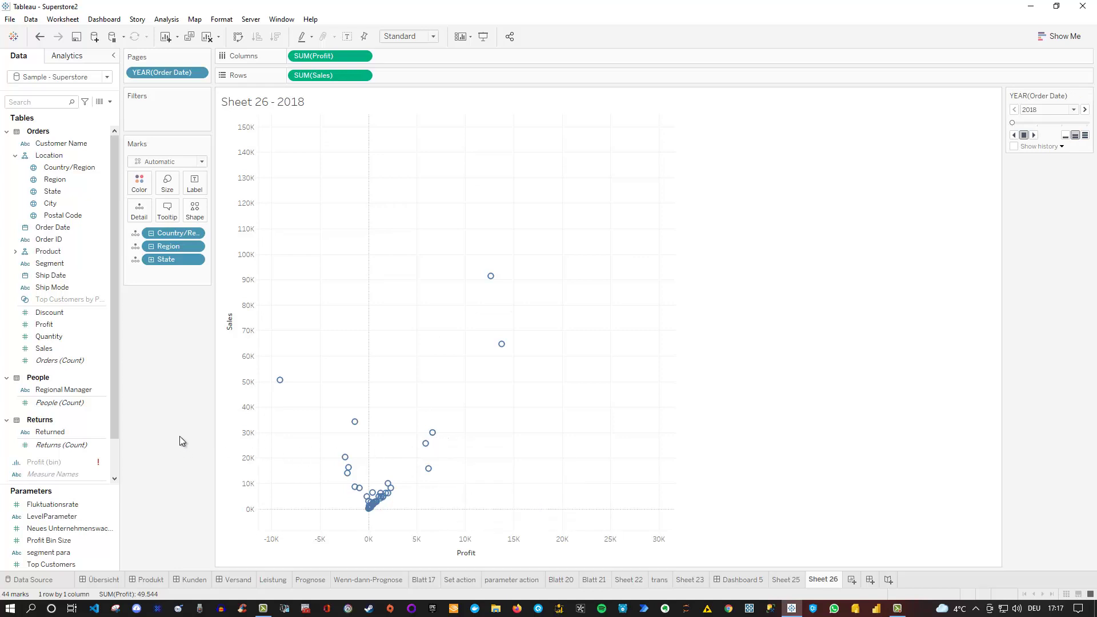
Turn off the value labels and label each mark with its State name instead.
{"action": "left_click", "coordinate": [190, 182]}
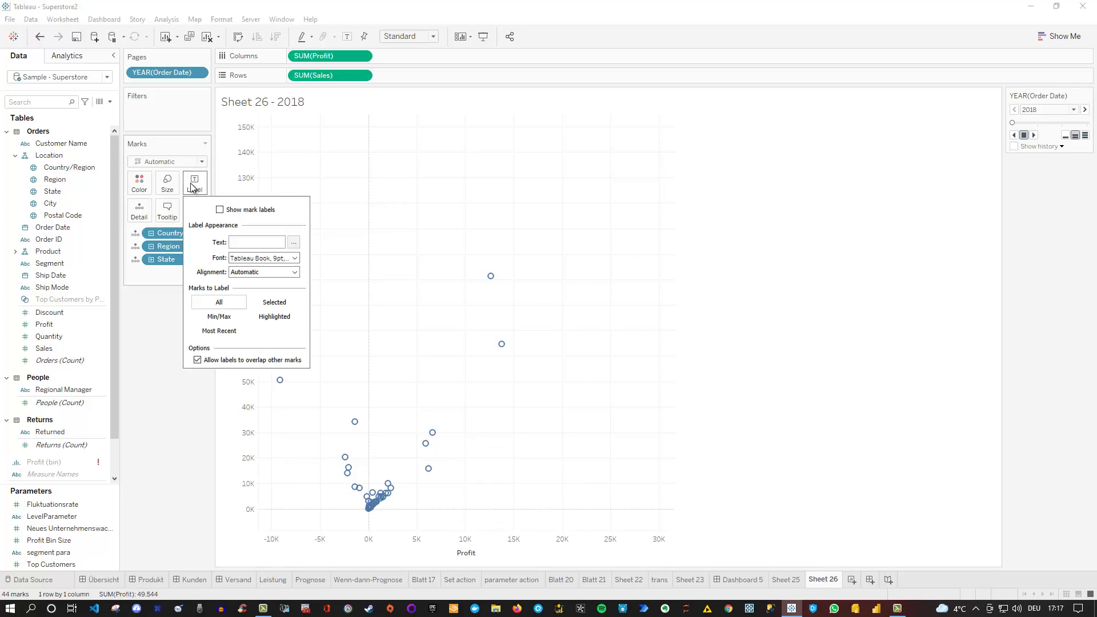
{"action": "left_click", "coordinate": [220, 209]}
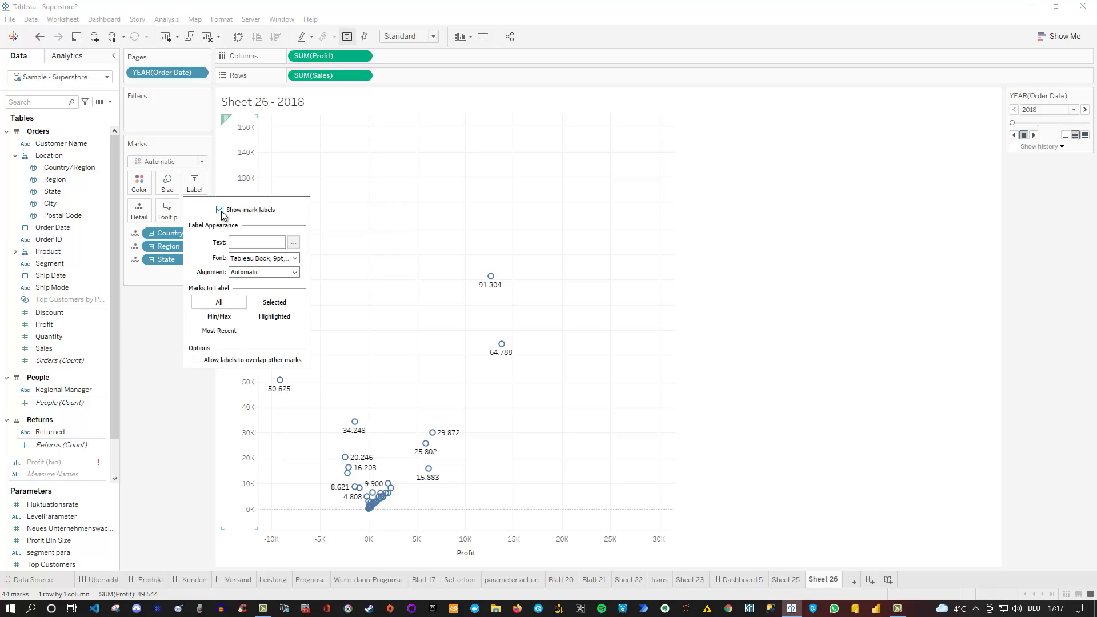
{"action": "left_click", "coordinate": [156, 384]}
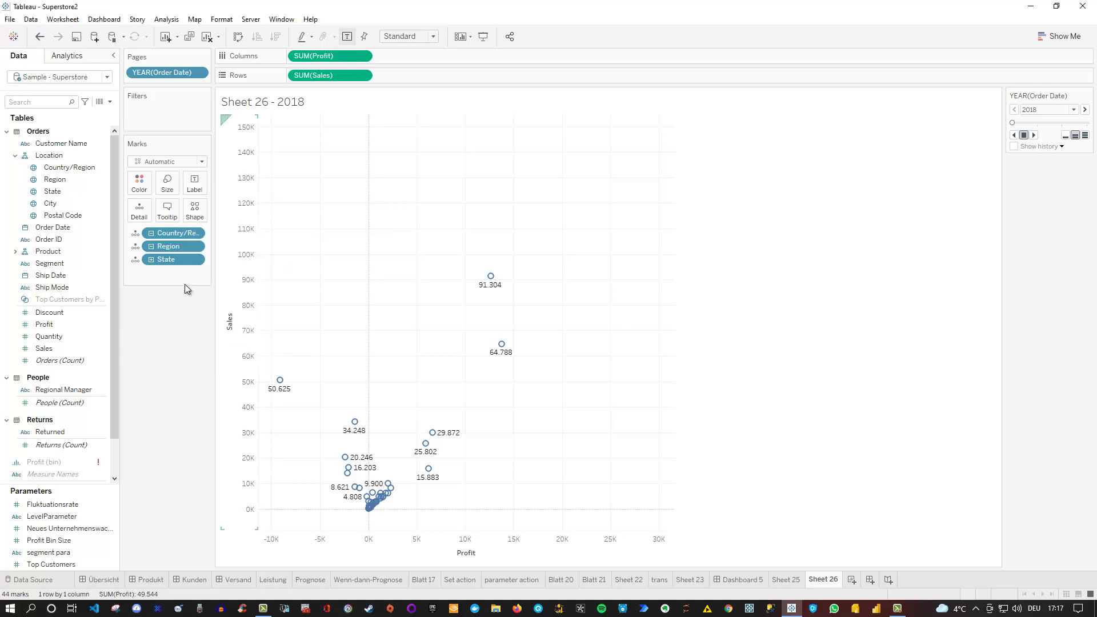
{"action": "left_click", "coordinate": [194, 183]}
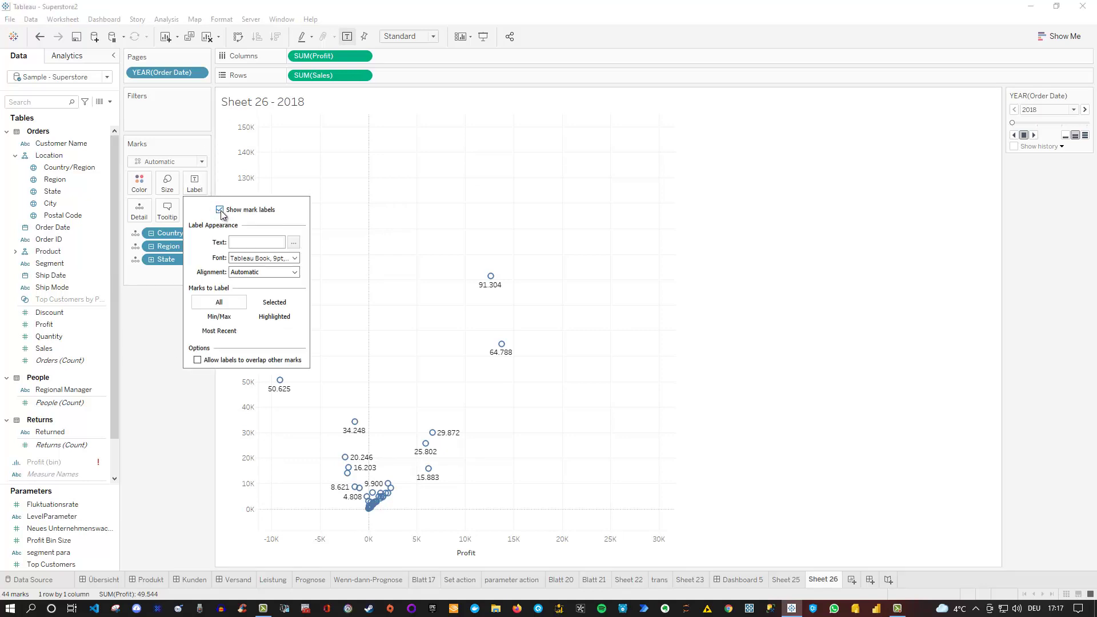
{"action": "left_click", "coordinate": [220, 210]}
{"action": "left_click", "coordinate": [145, 309]}
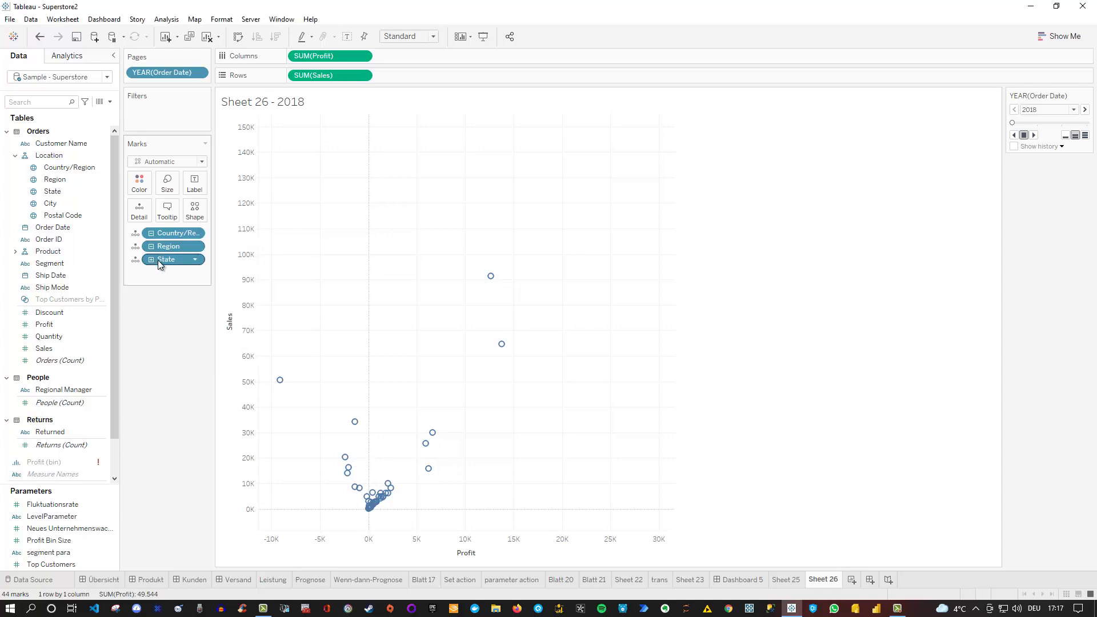
{"action": "left_click_drag", "start_coordinate": [158, 262], "coordinate": [192, 189]}
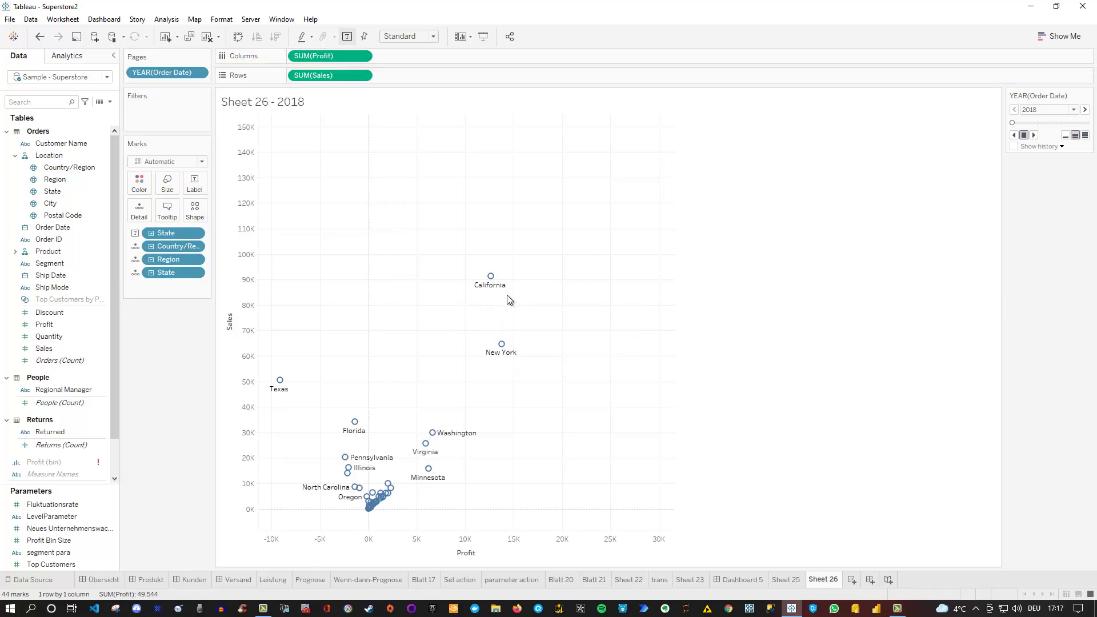
Step to 2019, then play the yearly pages at fast speed through to 2021.
{"action": "left_click", "coordinate": [1034, 135]}
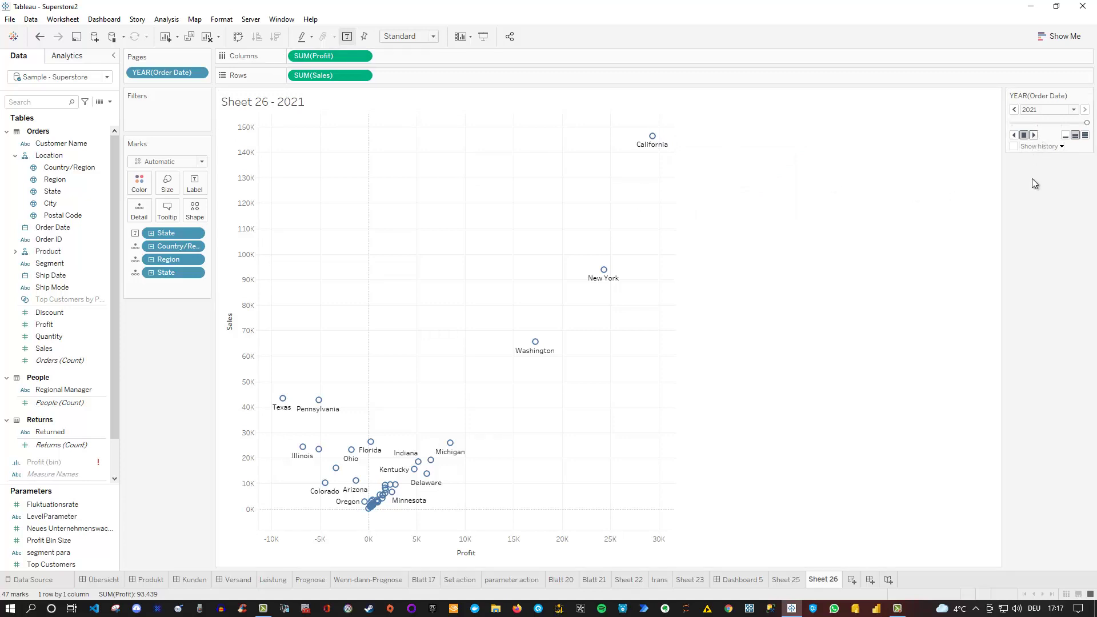
{"action": "left_click", "coordinate": [1087, 138]}
{"action": "left_click", "coordinate": [1036, 137]}
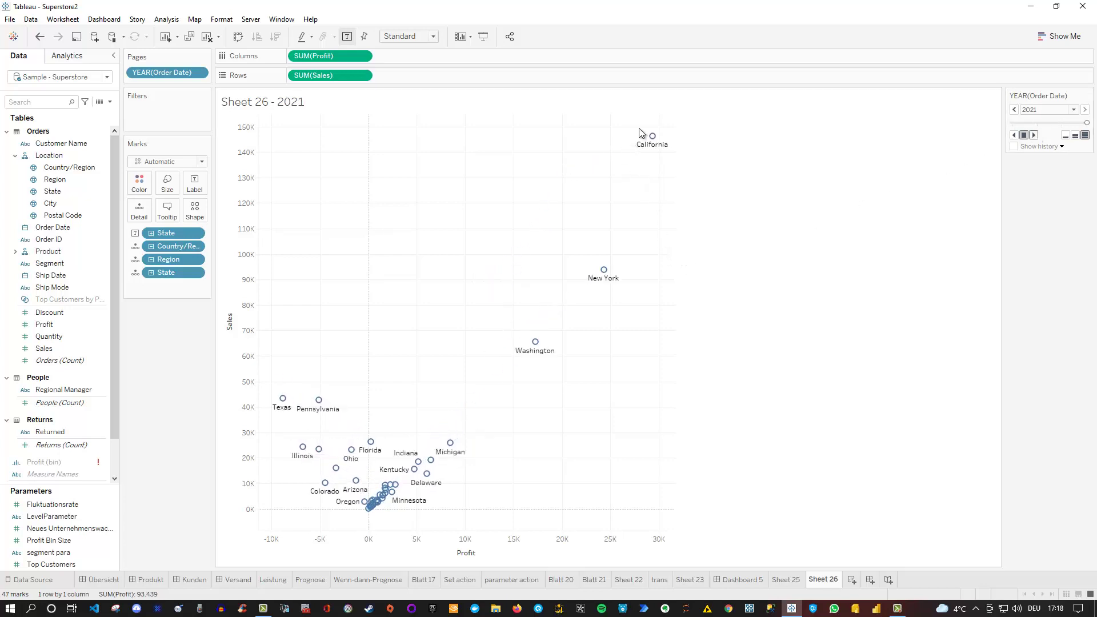
{"action": "mouse_move", "coordinate": [646, 153]}
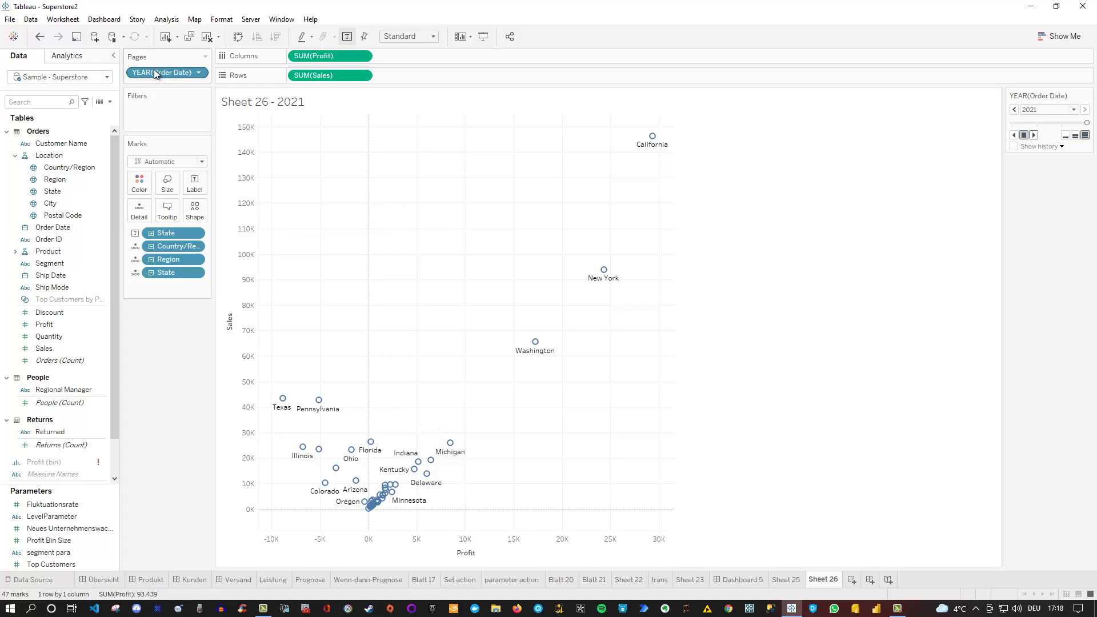
Colour the marks by YEAR(Order Date) and replay the yearly pages at medium speed.
{"action": "left_click_drag", "start_coordinate": [152, 76], "coordinate": [134, 191]}
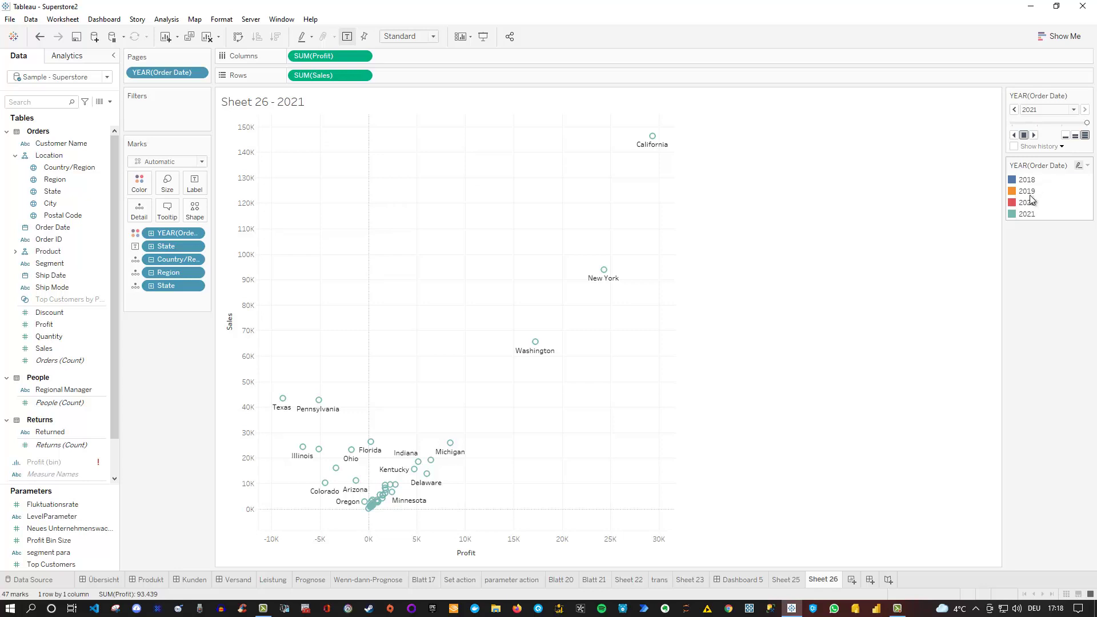
{"action": "left_click", "coordinate": [1076, 136]}
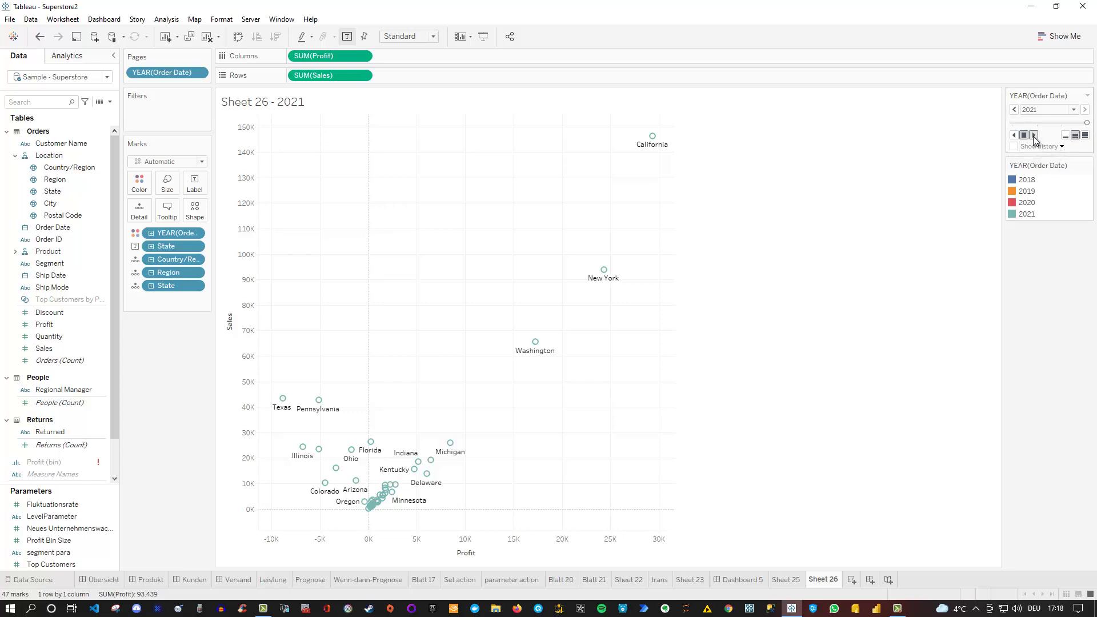
{"action": "left_click", "coordinate": [1034, 136]}
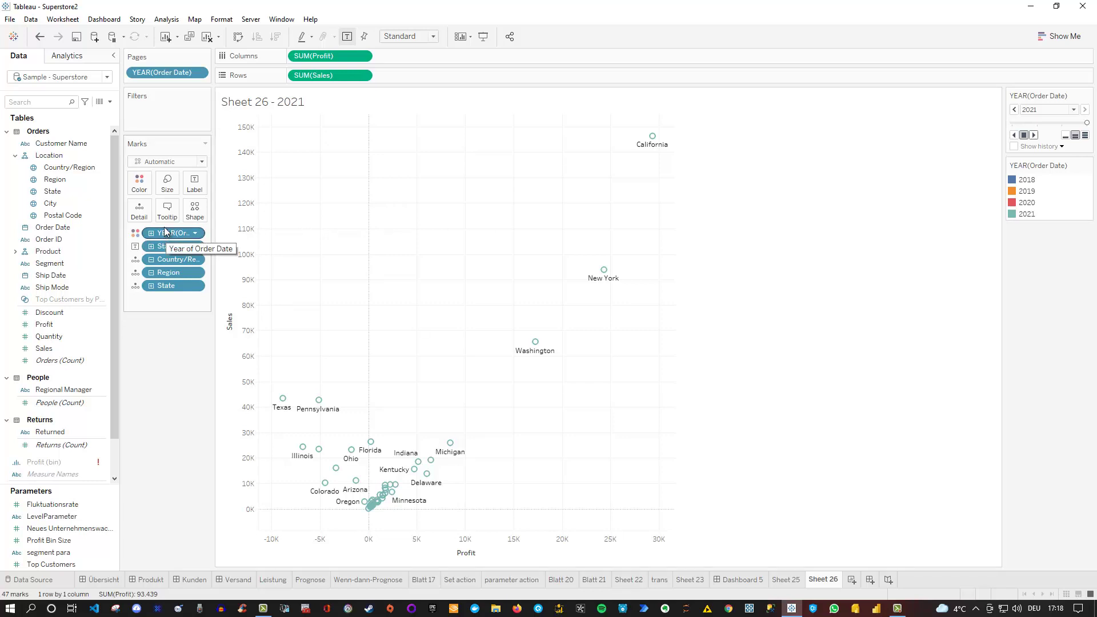
Change the Pages field to custom Month / Year of Order Date, starting at Januar 2018.
{"action": "right_click", "coordinate": [151, 79]}
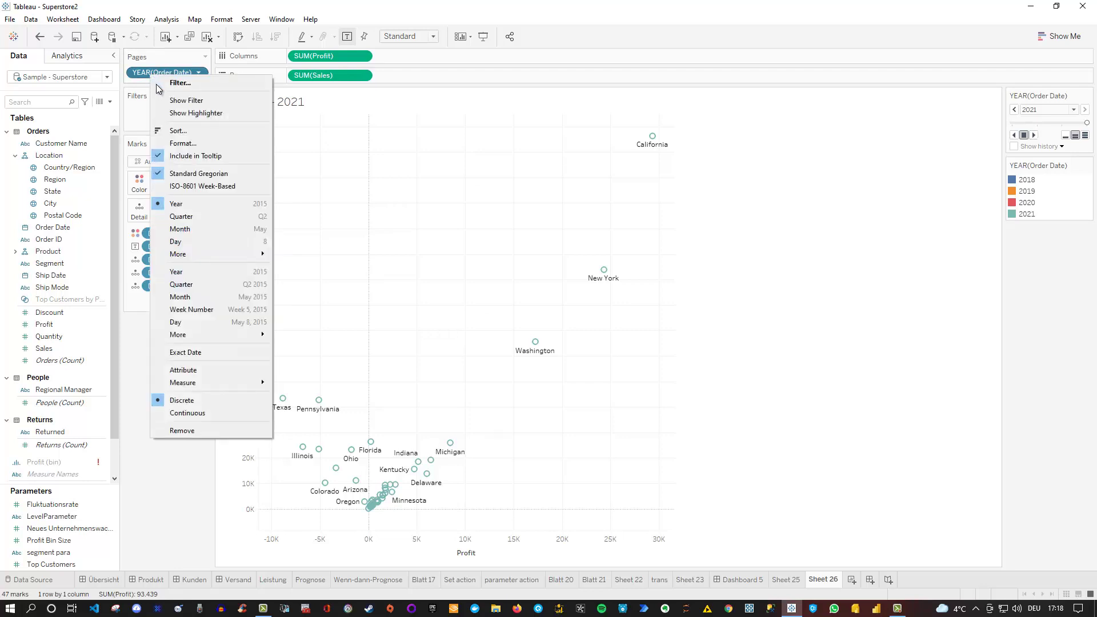
{"action": "mouse_move", "coordinate": [228, 252]}
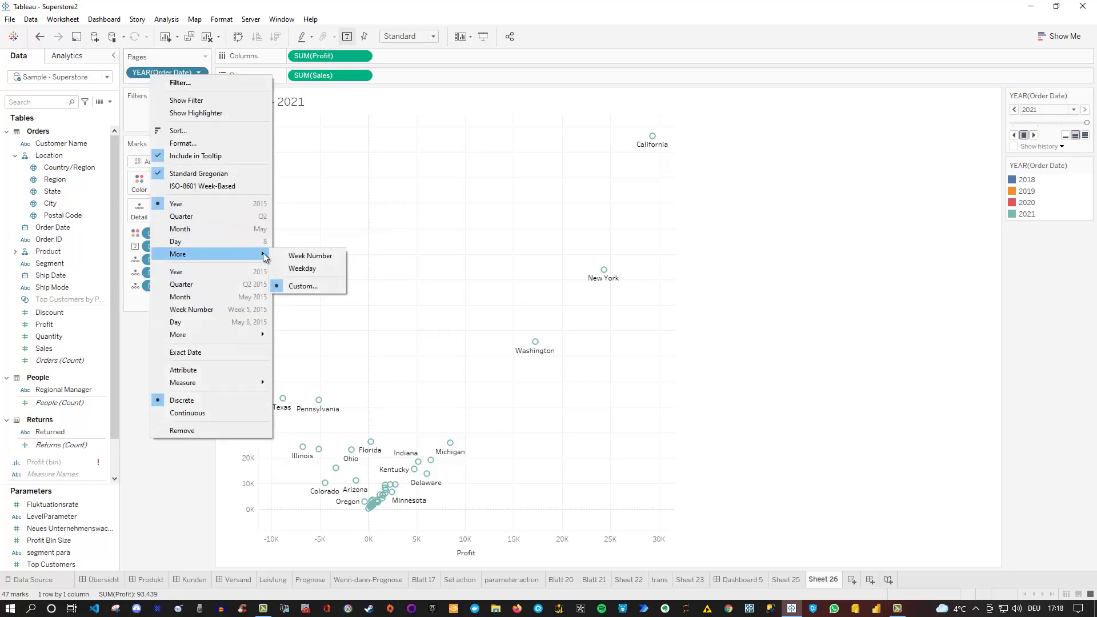
{"action": "left_click", "coordinate": [316, 286]}
{"action": "left_click", "coordinate": [531, 290]}
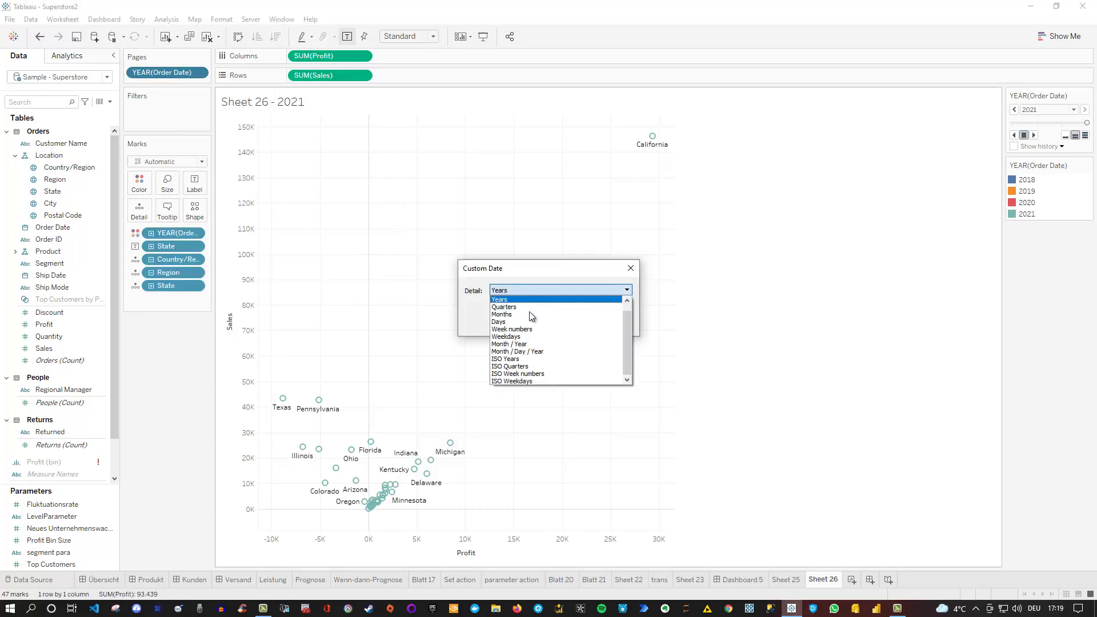
{"action": "left_click", "coordinate": [527, 344]}
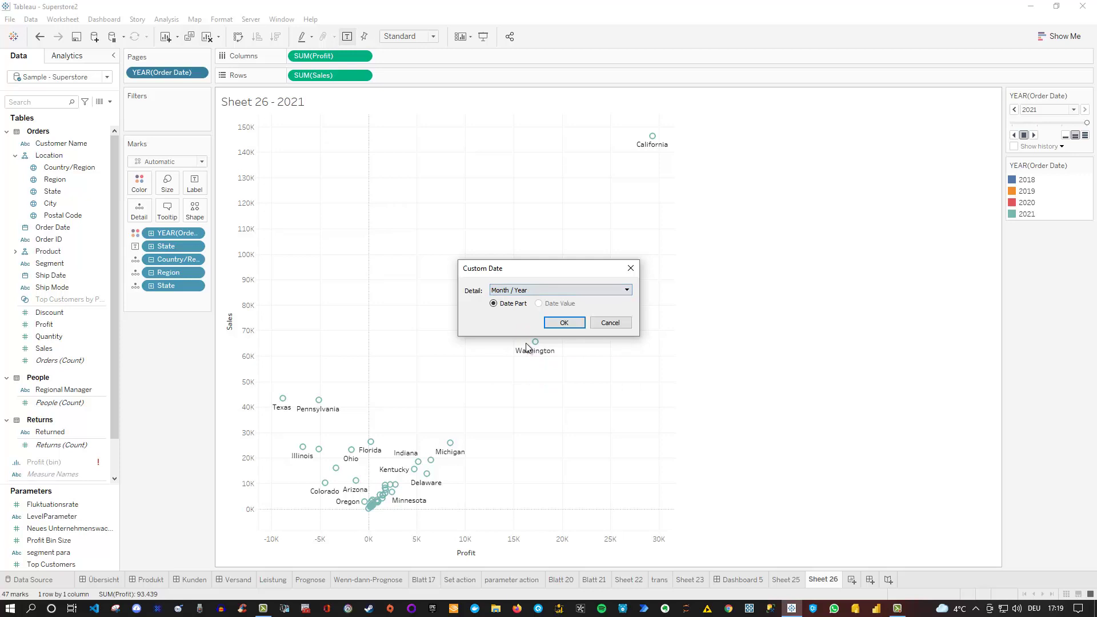
{"action": "left_click", "coordinate": [559, 322]}
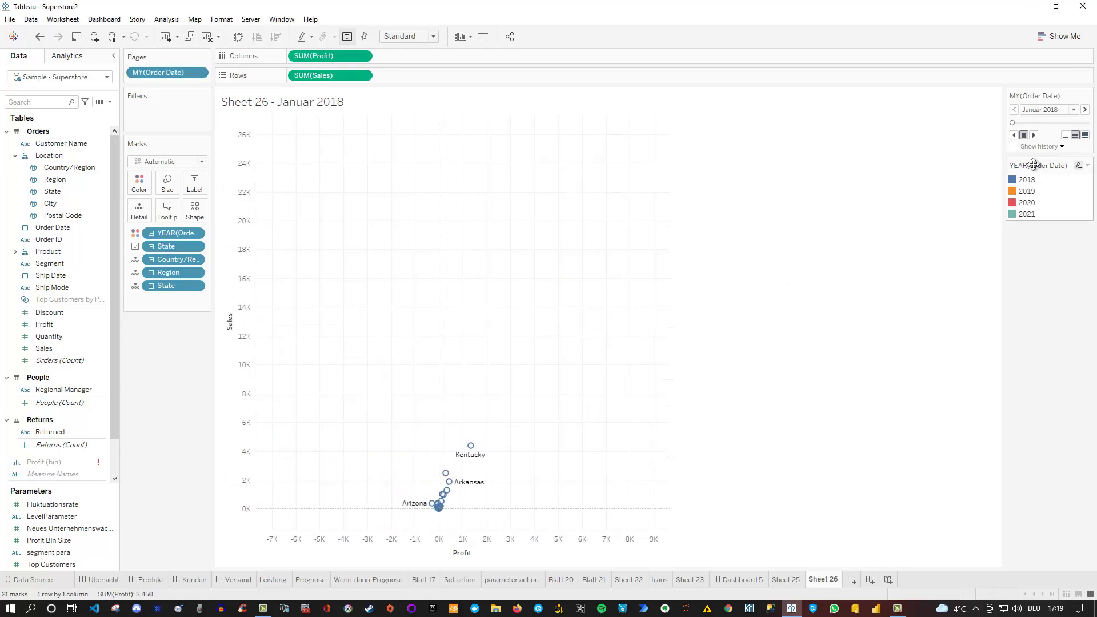
Play the MY(Order Date) pages at fast speed until they reach Dezember 2021.
{"action": "left_click", "coordinate": [1085, 136]}
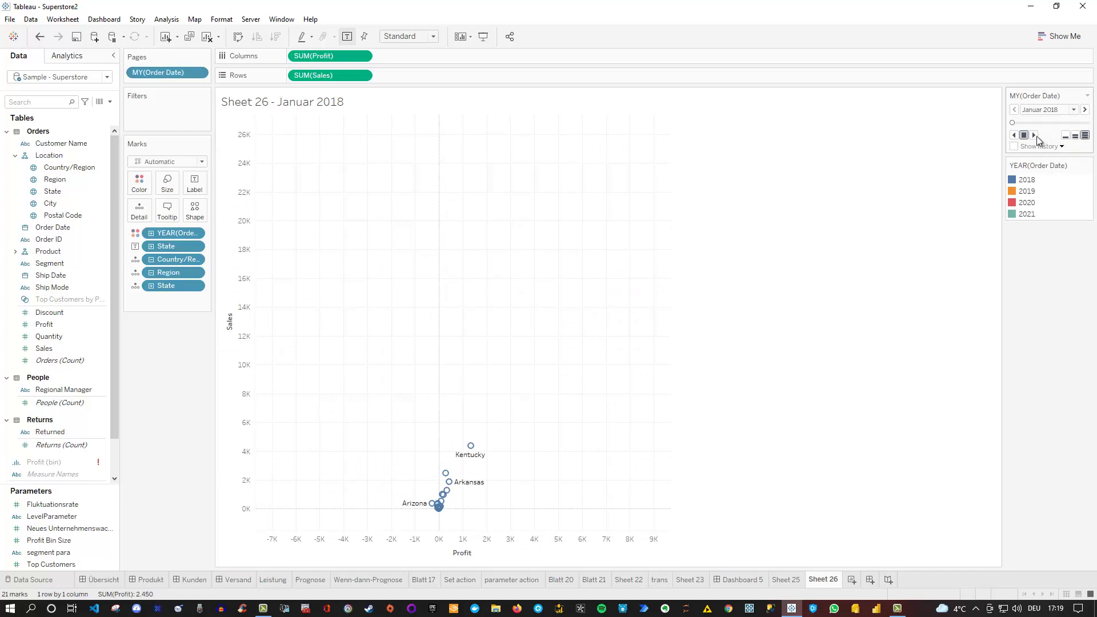
{"action": "left_click", "coordinate": [1035, 135]}
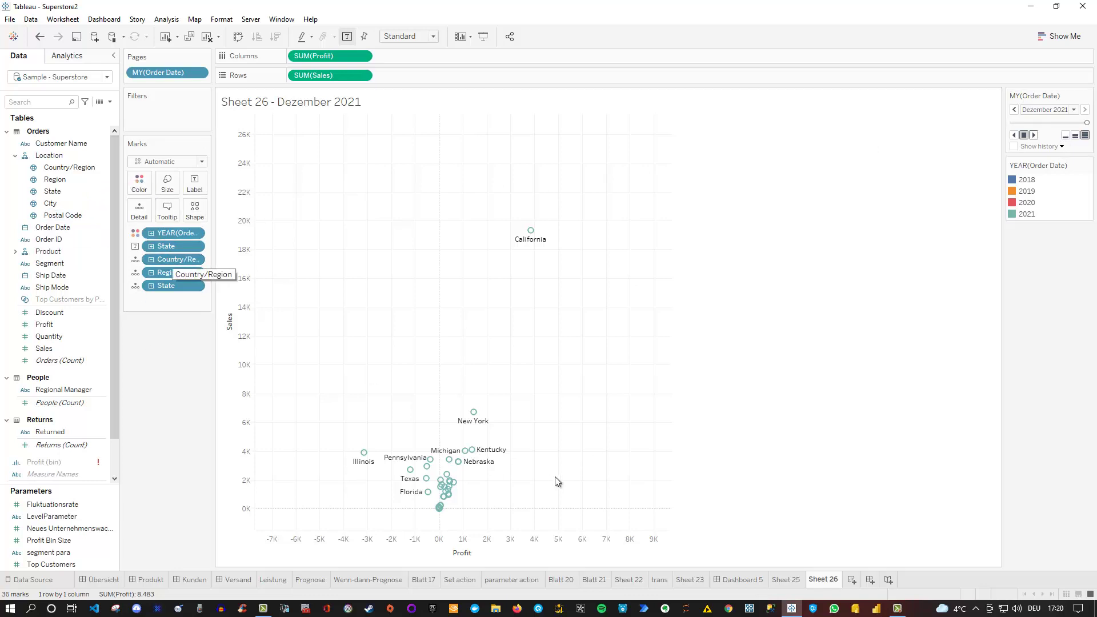
{"action": "mouse_move", "coordinate": [483, 429]}
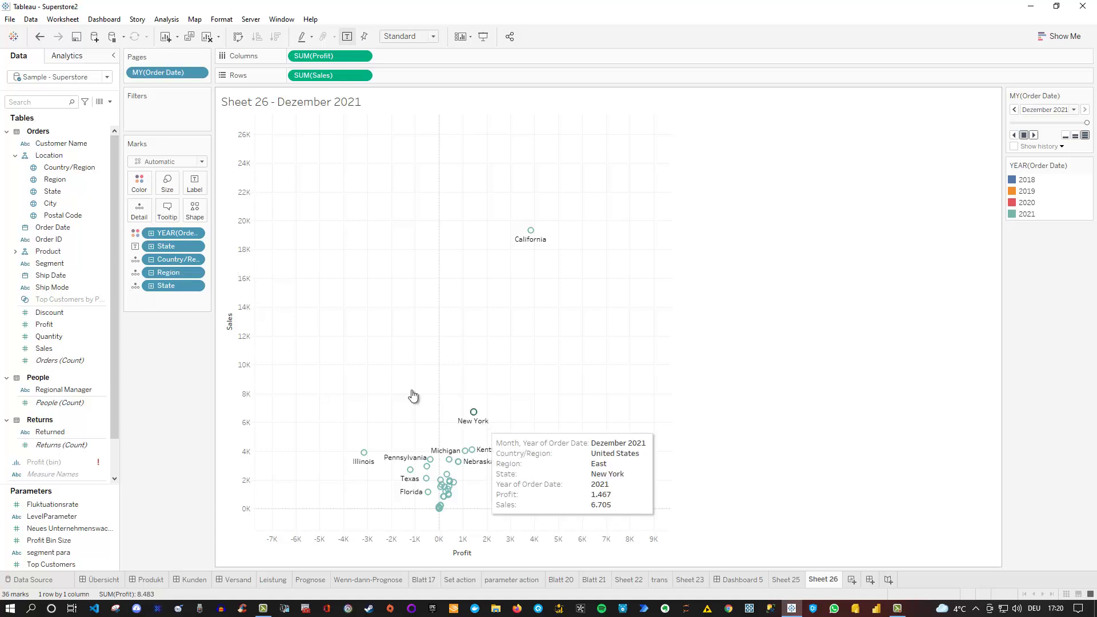